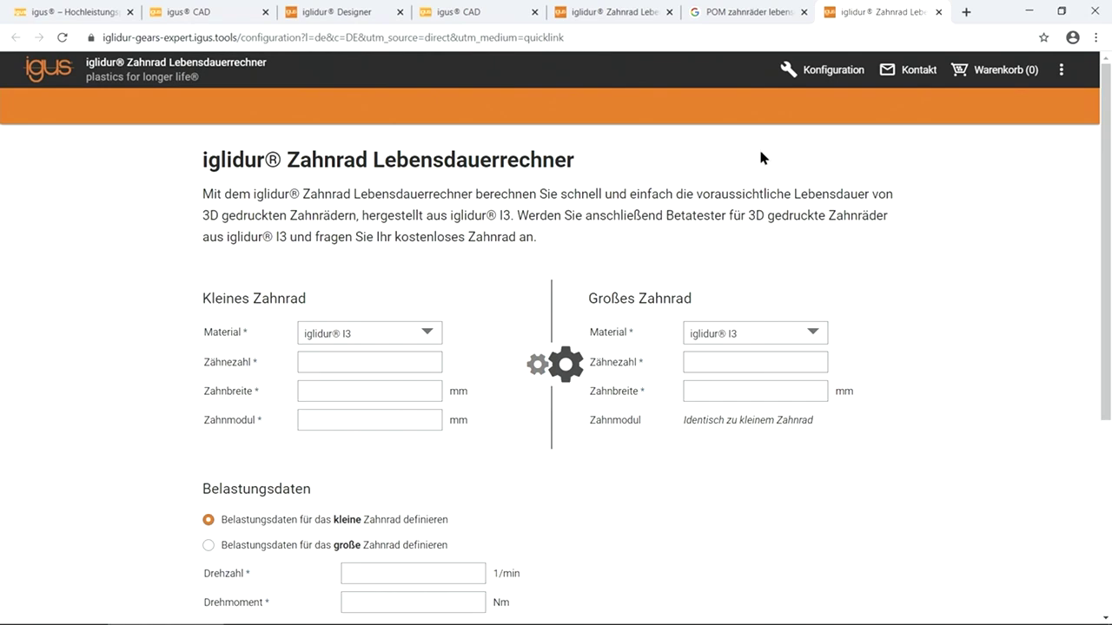
# - Define the small gear with 30 teeth, a 10 mm tooth width and a module of 1 mm
pyautogui.scroll(-1, 739, 252)
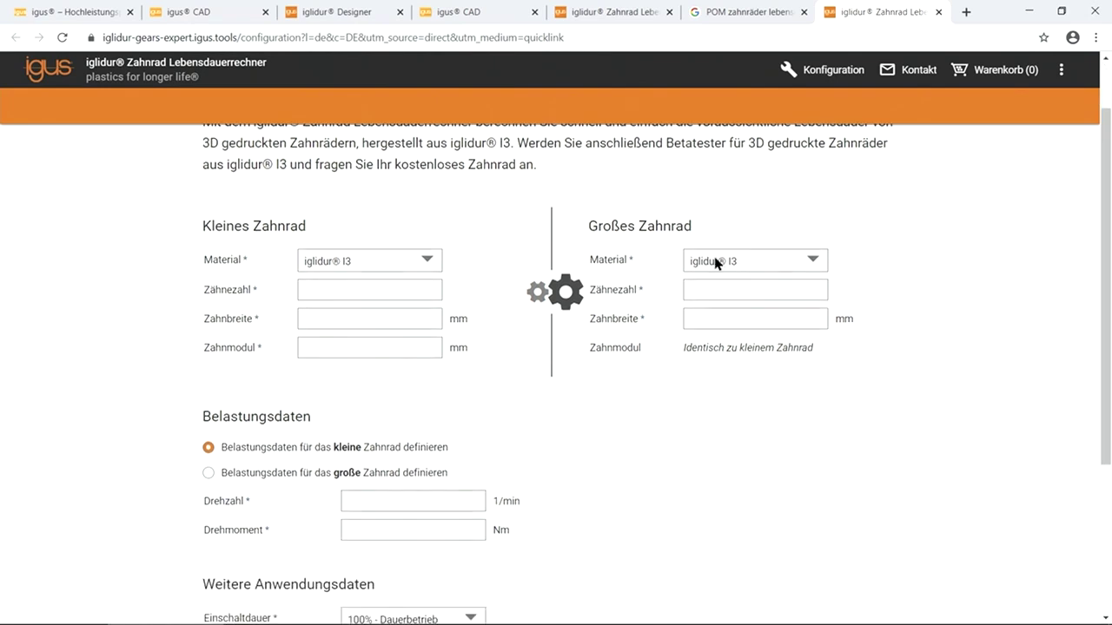
pyautogui.click(326, 291)
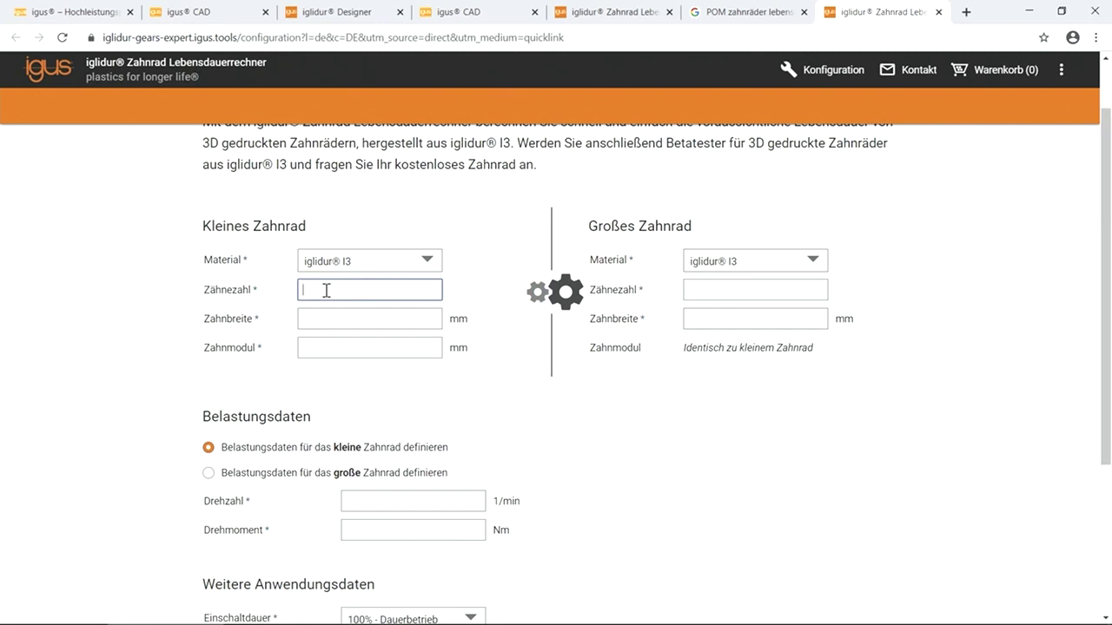
pyautogui.write('30')
pyautogui.press('Tab')
pyautogui.write('10')
pyautogui.press('Tab')
pyautogui.write('1')
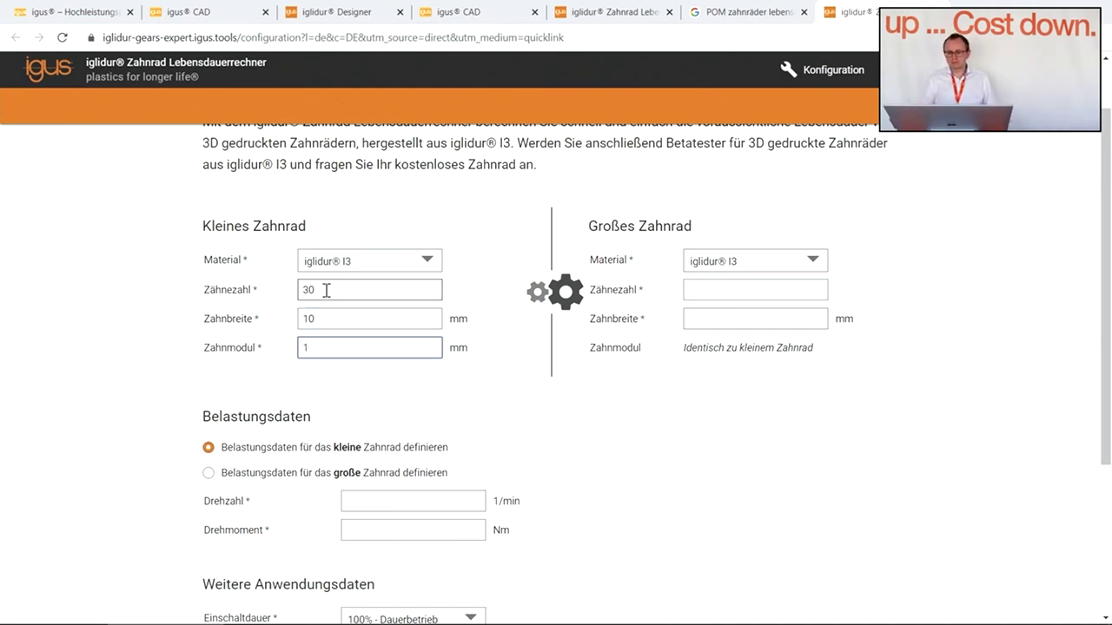
# - Define the large gear with 60 teeth and a tooth width of 10 mm
pyautogui.click(729, 290)
pyautogui.write('60')
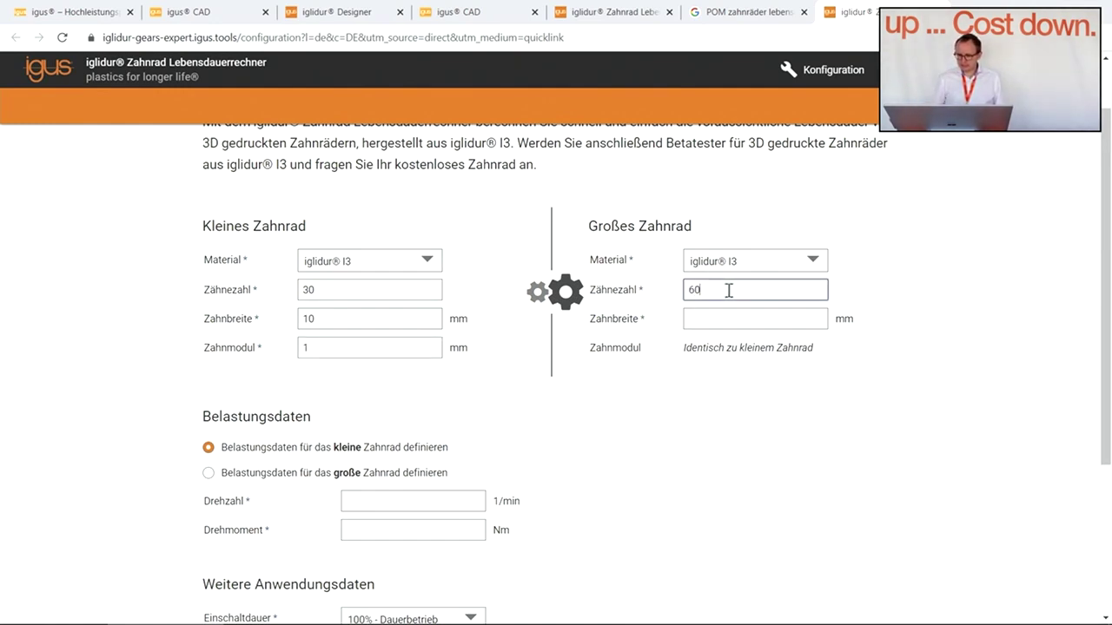
pyautogui.press('Tab')
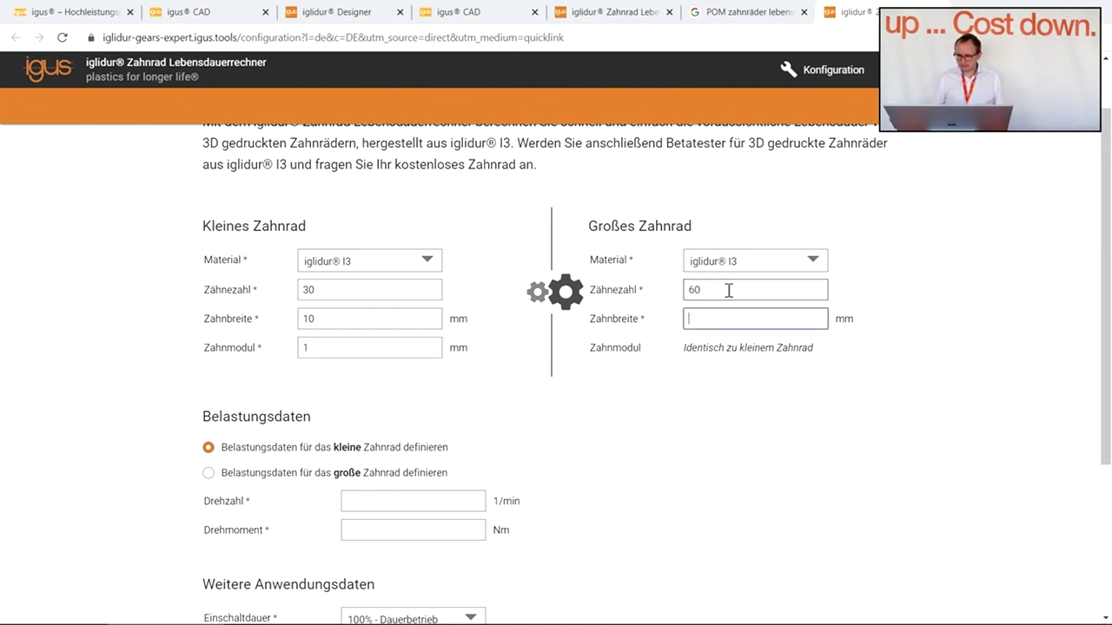
pyautogui.write('10')
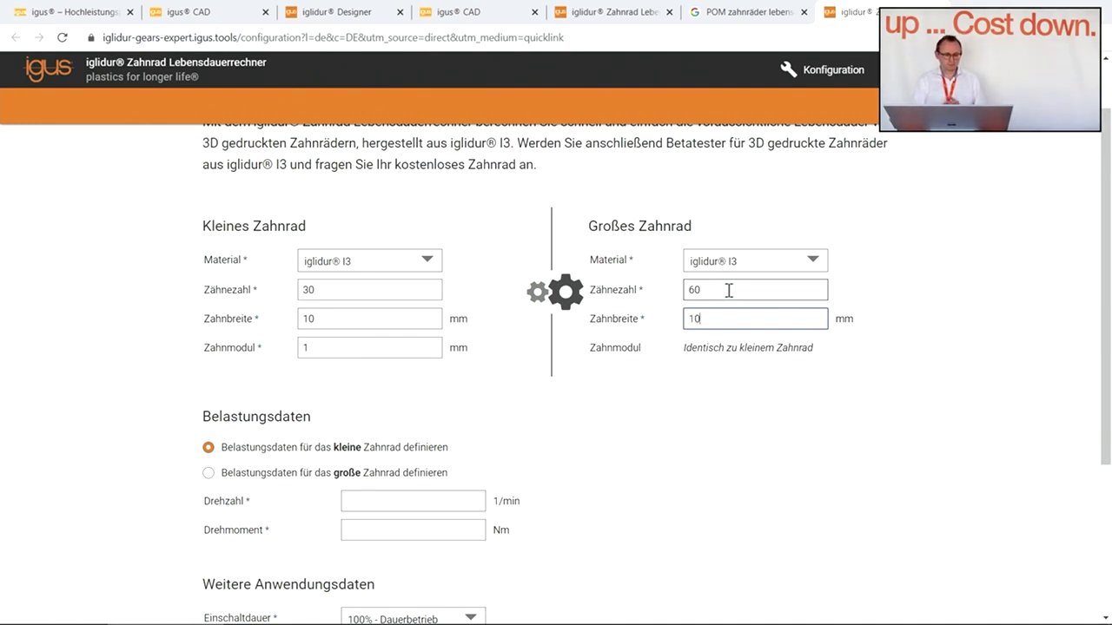
# - Check the available material options for both gears, leaving iglidur® I3 selected
pyautogui.click(365, 253)
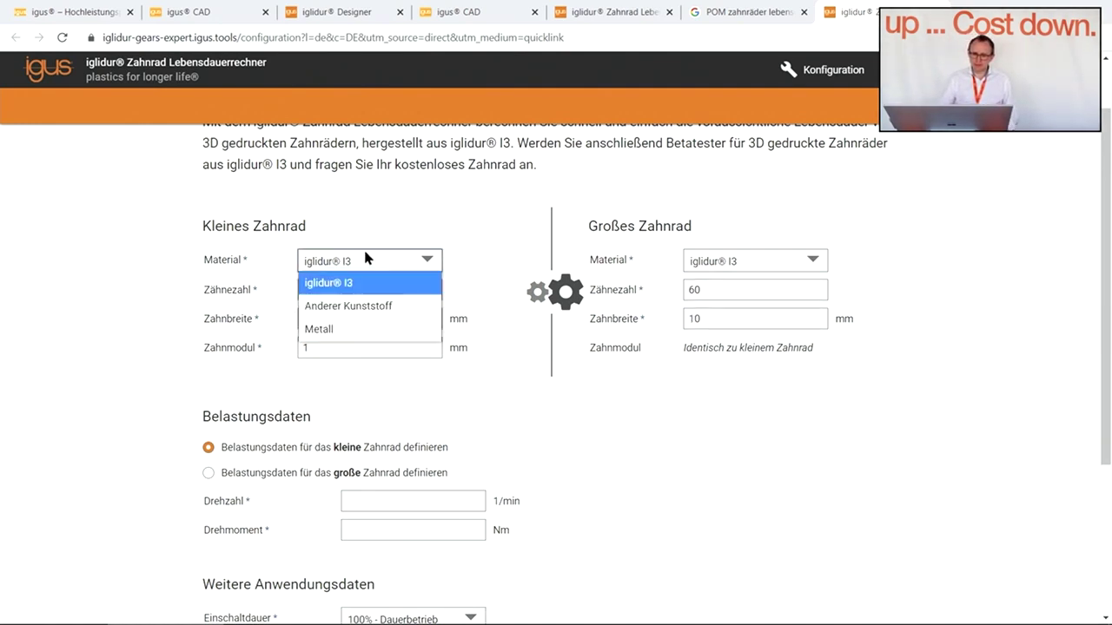
pyautogui.click(367, 267)
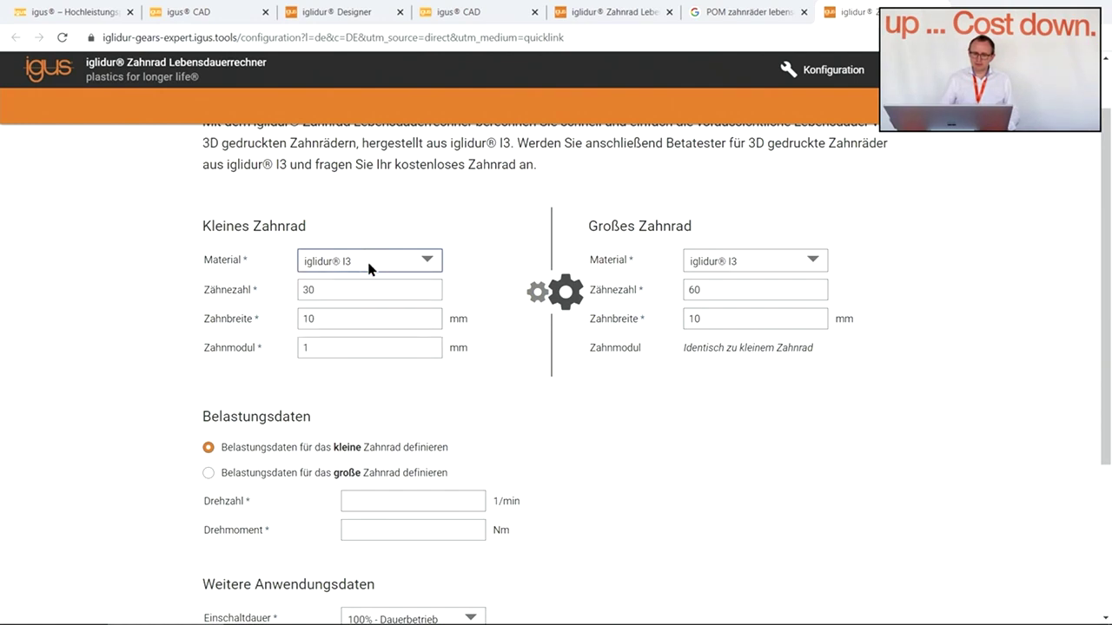
pyautogui.click(778, 265)
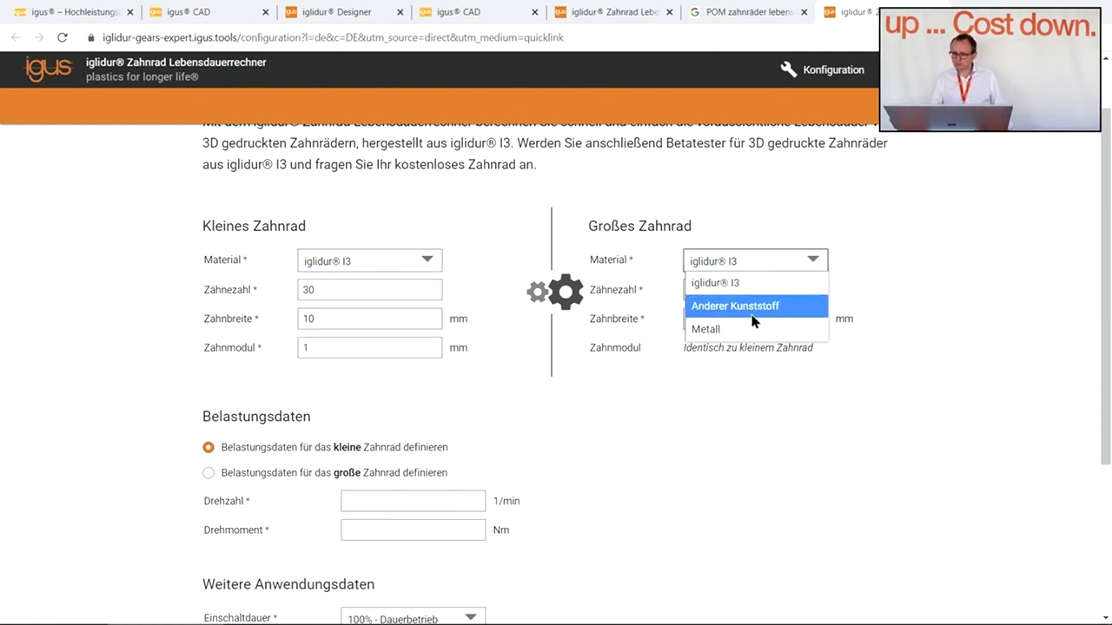
pyautogui.click(772, 238)
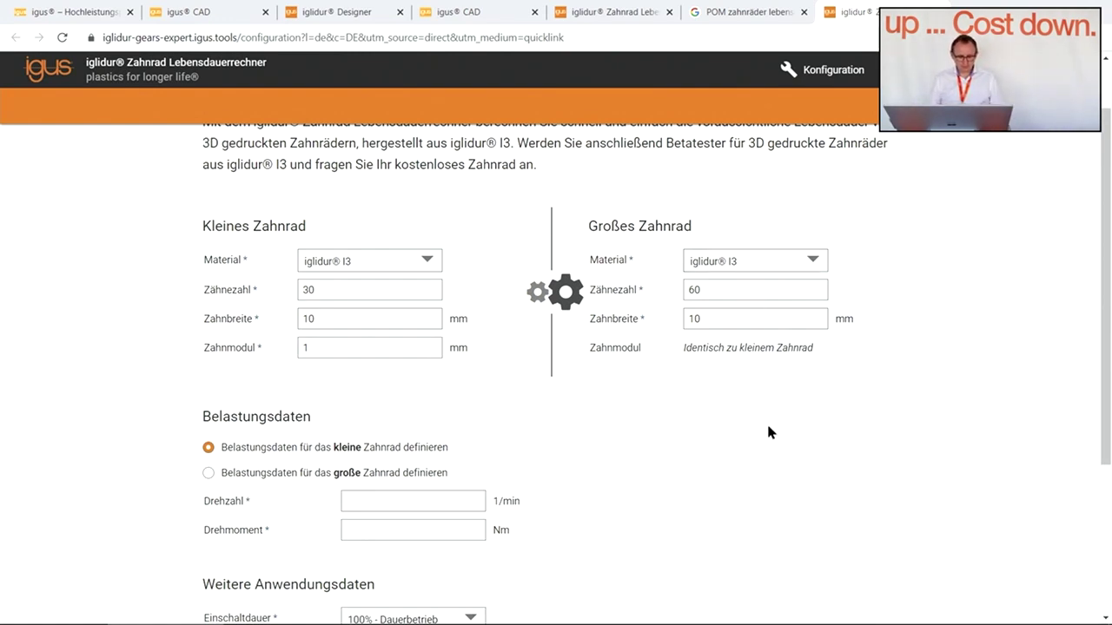
# - Enter the small gear's load data with a speed of 100 1/min and a torque of 1 Nm
pyautogui.scroll(-2, 766, 432)
pyautogui.click(385, 359)
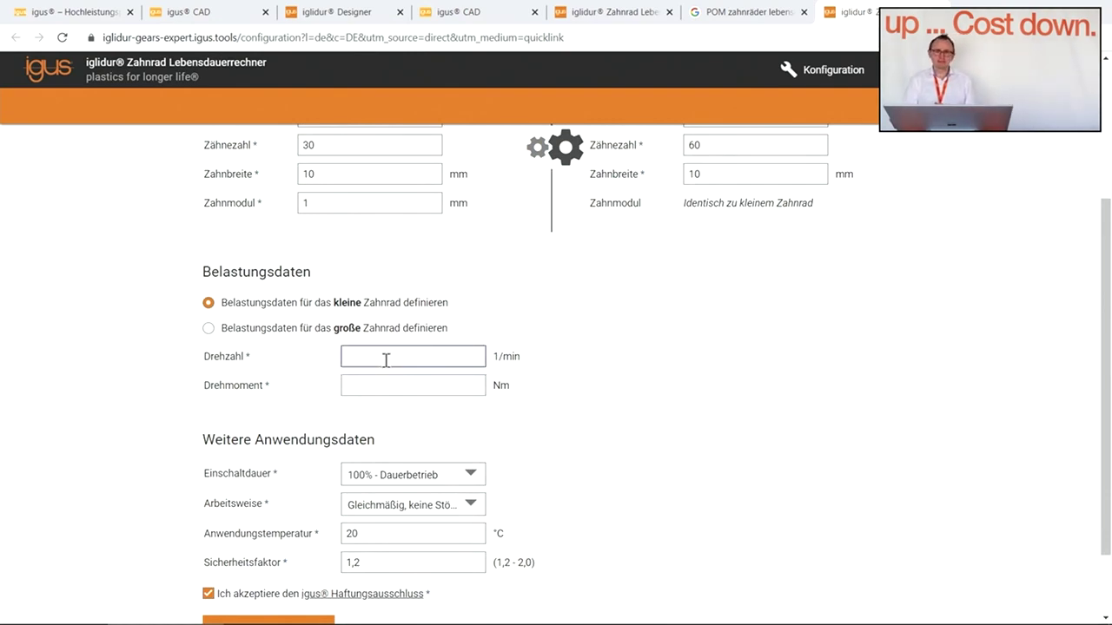
pyautogui.write('100')
pyautogui.click(348, 386)
pyautogui.write('1')
# - Review the duty cycle, operating mode, temperature and safety factor settings, and calculate the gears' lifetime
pyautogui.scroll(-1, 547, 420)
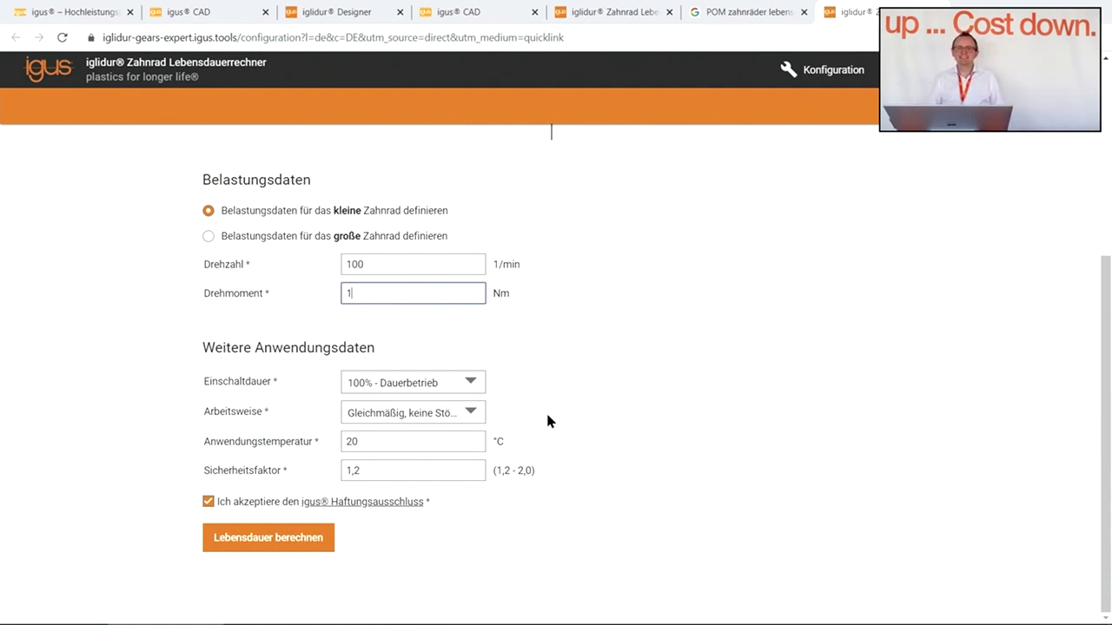
pyautogui.click(379, 390)
pyautogui.click(379, 390)
pyautogui.click(385, 413)
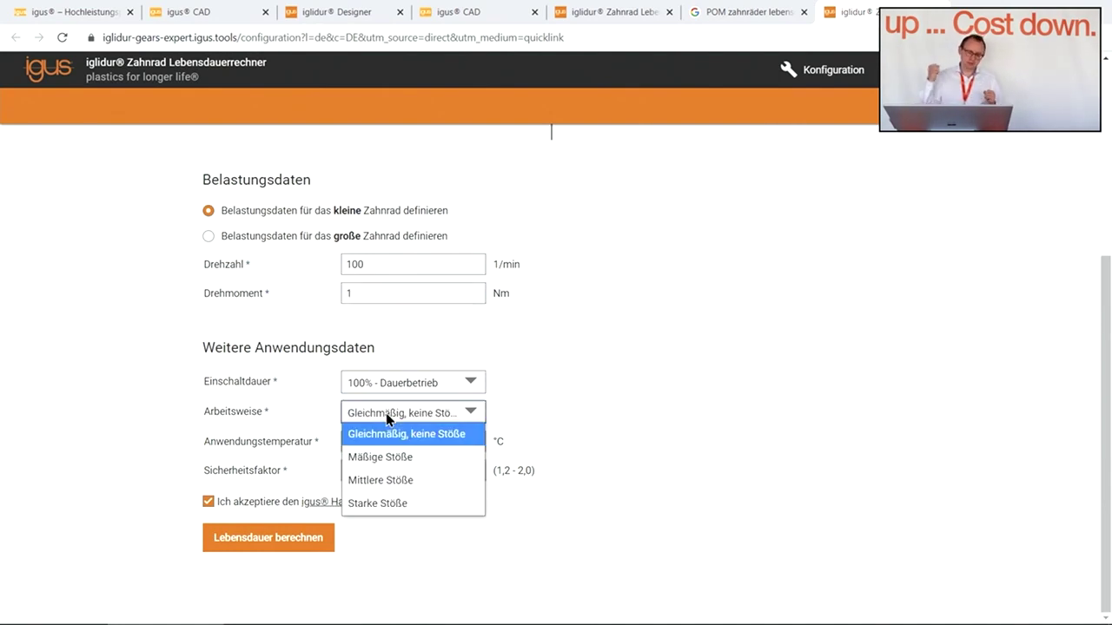
pyautogui.click(587, 439)
pyautogui.moveTo(390, 449); pyautogui.dragTo(301, 452)
pyautogui.click(414, 444)
pyautogui.click(377, 470)
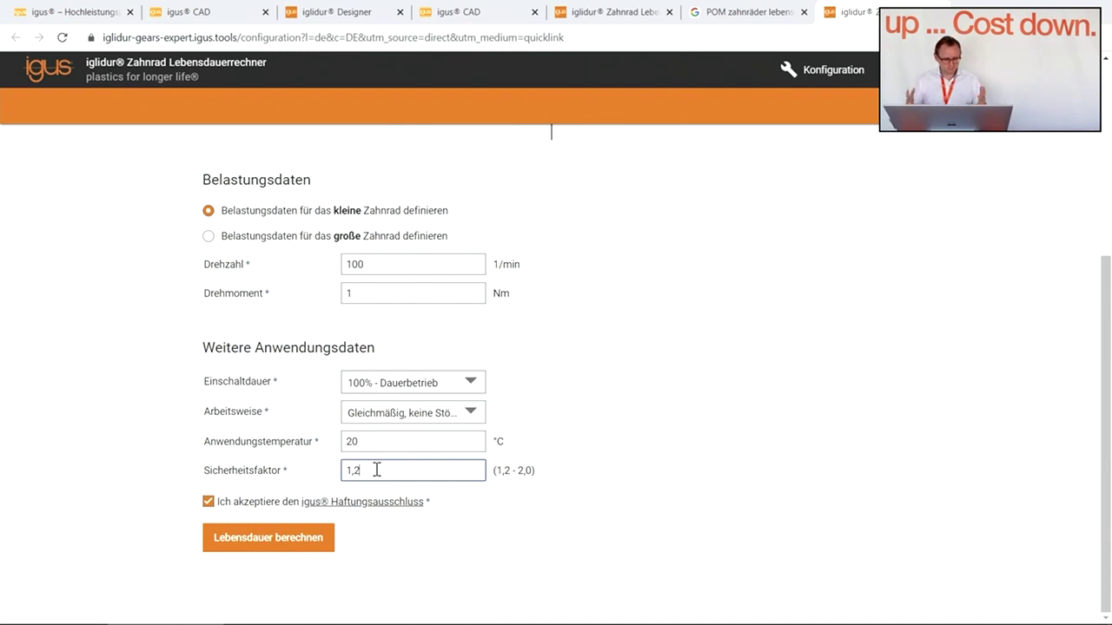
pyautogui.click(285, 536)
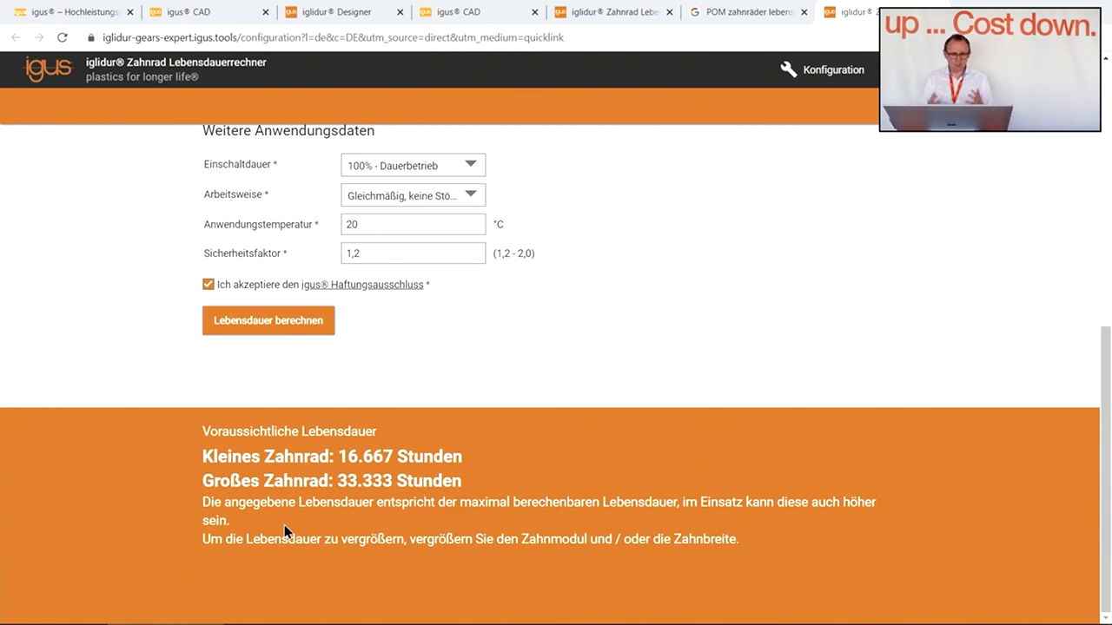
# - Set the torque to 3 Nm and recalculate the gears' lifetime
pyautogui.scroll(4, 335, 477)
pyautogui.moveTo(380, 439); pyautogui.dragTo(315, 446)
pyautogui.write('3')
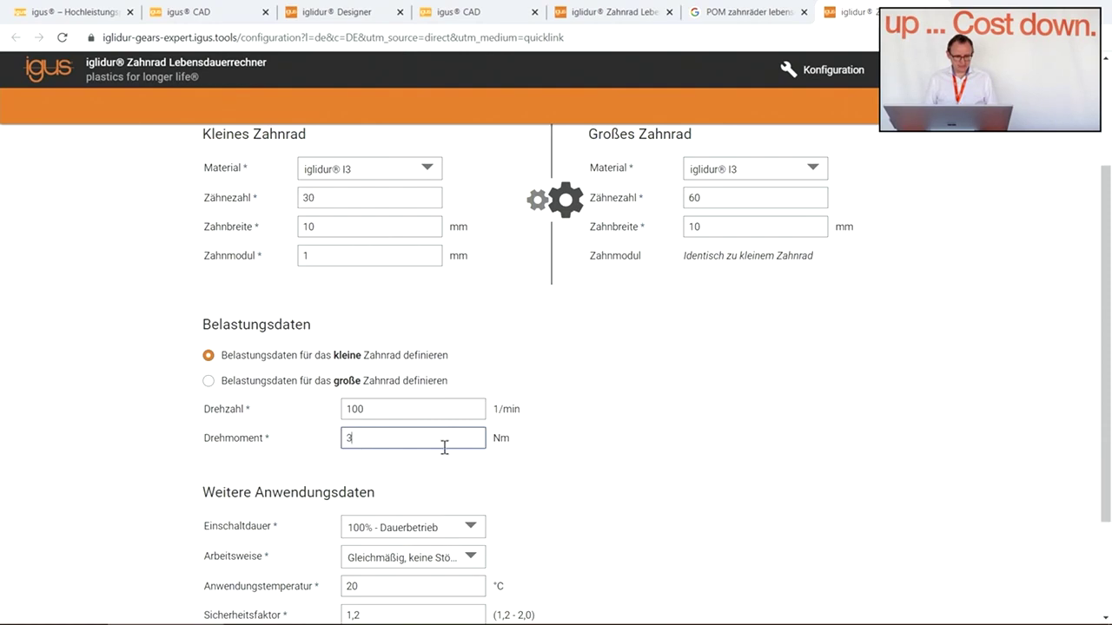
pyautogui.scroll(-2, 443, 448)
pyautogui.click(276, 543)
pyautogui.scroll(-3, 398, 539)
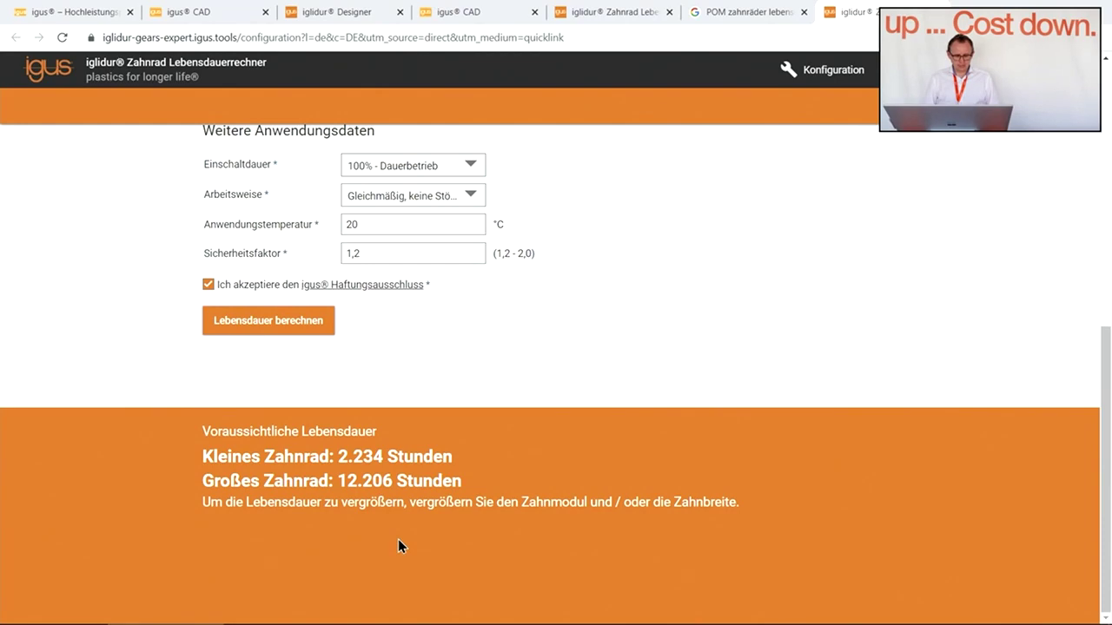
# - Raise the small gear's torque to 4 Nm and calculate the lifetime again
pyautogui.scroll(6, 398, 538)
pyautogui.click(358, 507)
pyautogui.doubleClick(350, 510)
pyautogui.write('4')
pyautogui.scroll(-3, 440, 532)
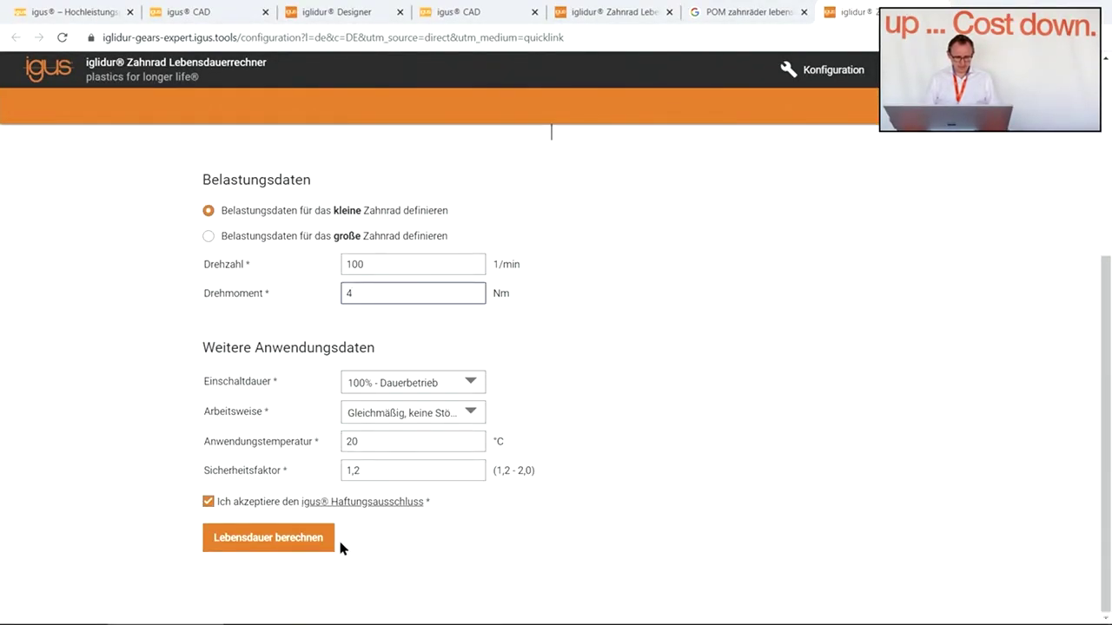
pyautogui.click(313, 542)
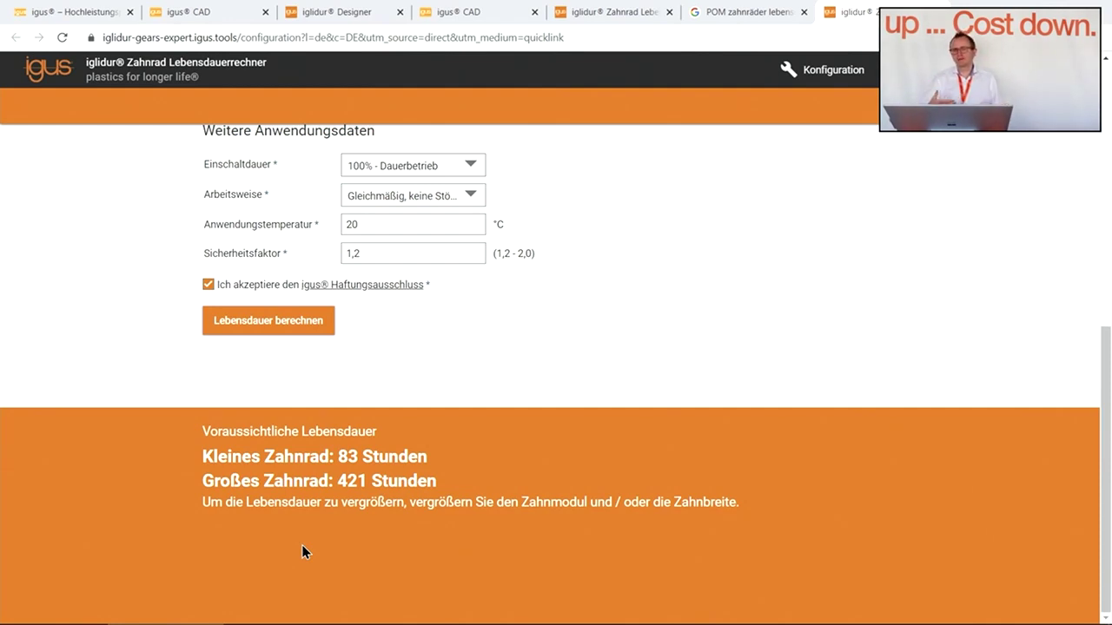
# - Set the small gear's module to 1,5 mm and recalculate the lifetime
pyautogui.scroll(10, 437, 503)
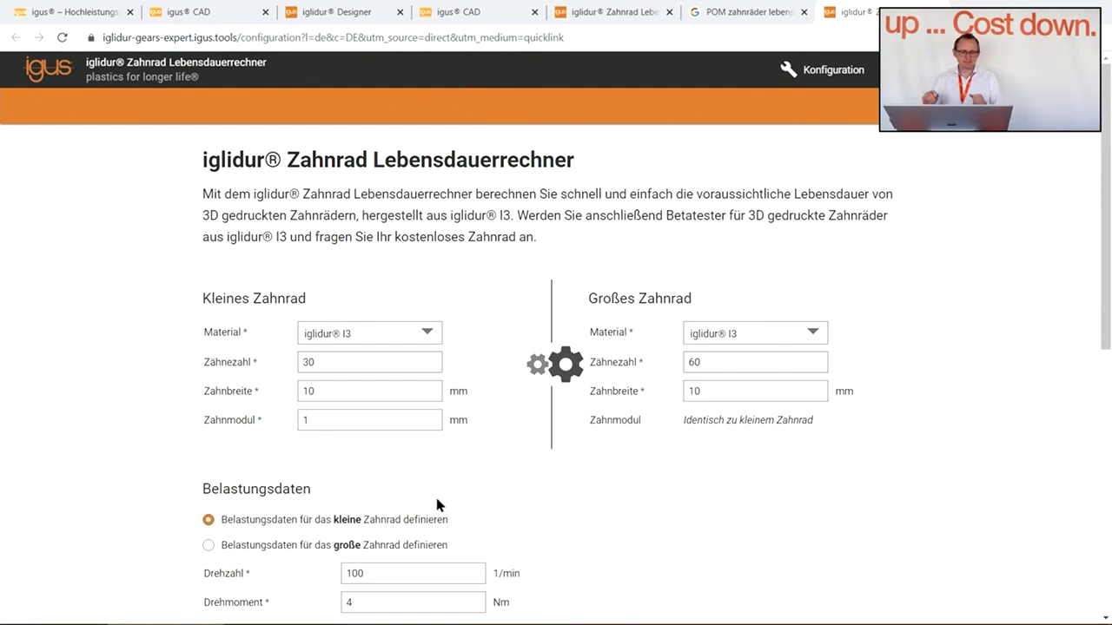
pyautogui.doubleClick(344, 422)
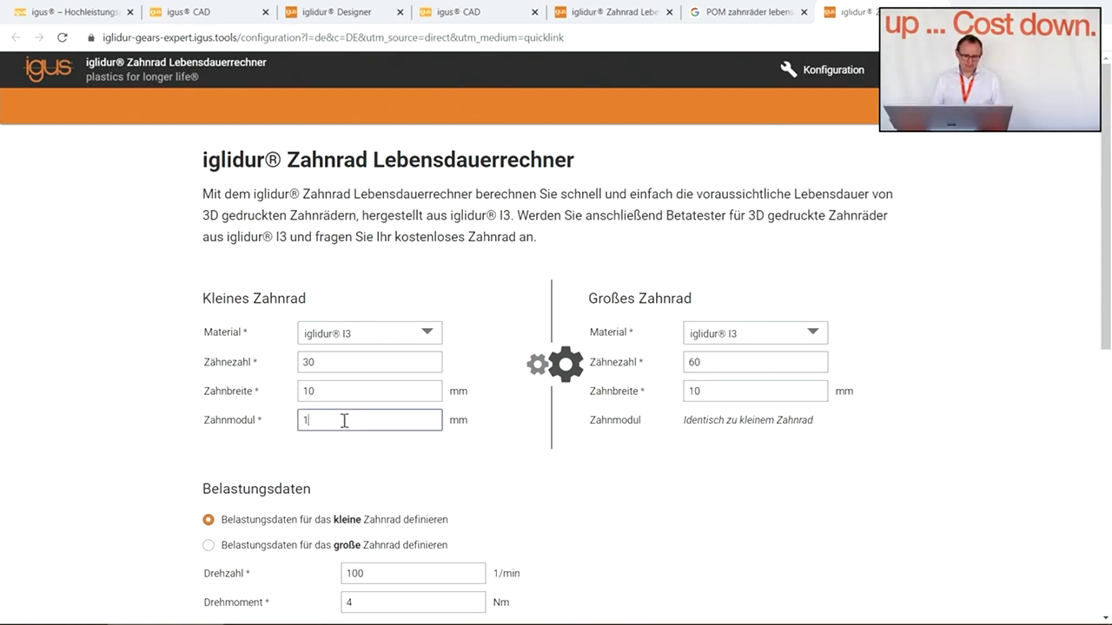
pyautogui.write('1,5')
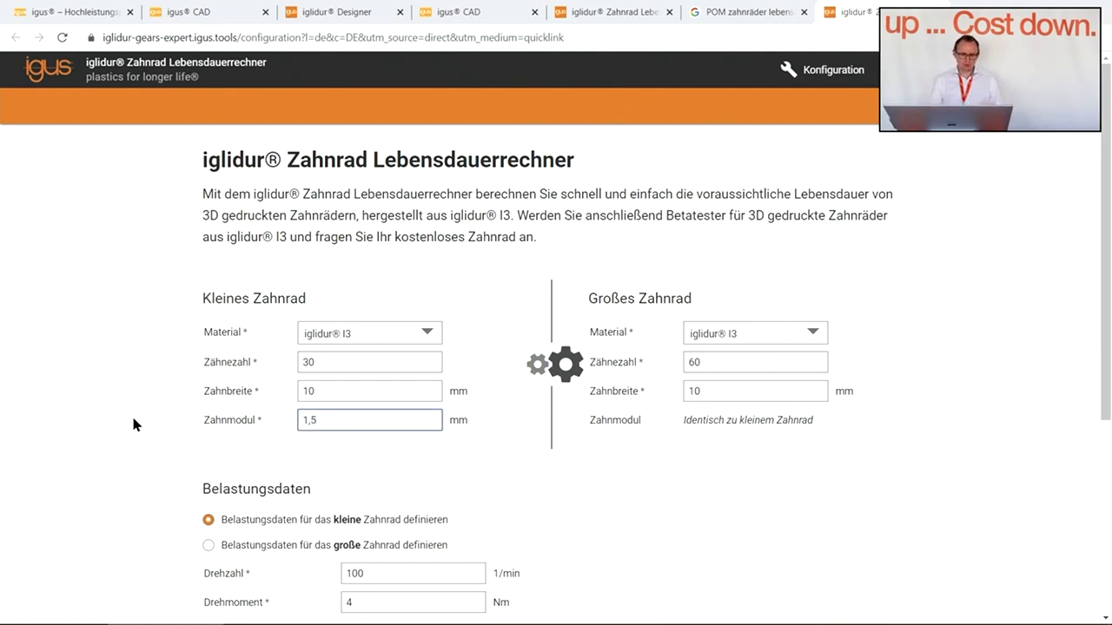
pyautogui.scroll(-4, 391, 456)
pyautogui.click(254, 540)
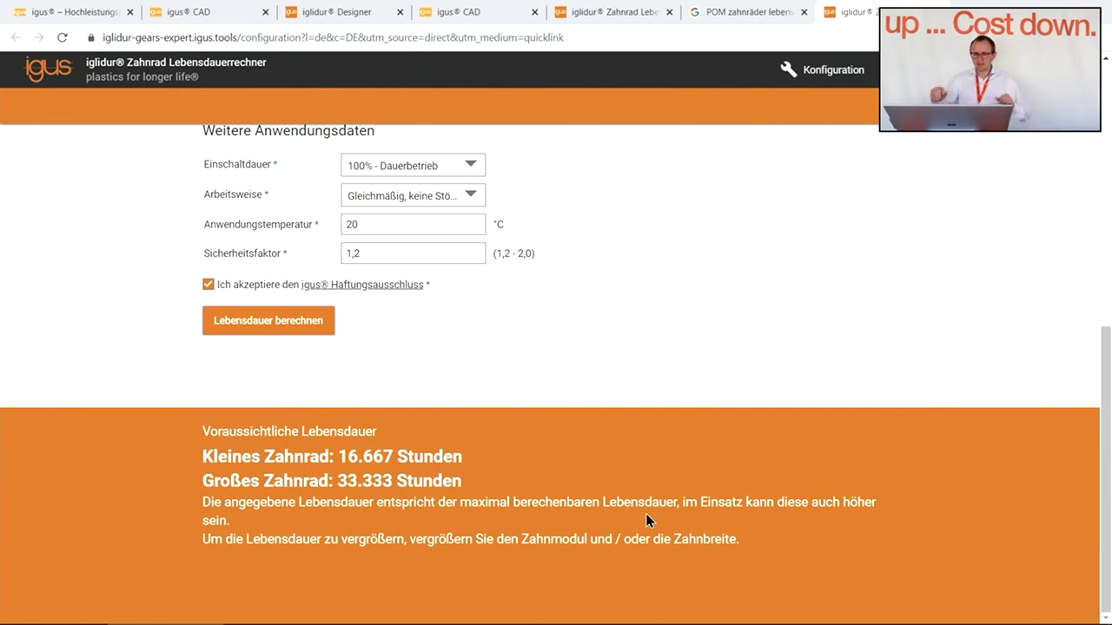
# - Set the small gear's module back to 1 mm
pyautogui.scroll(10, 660, 508)
pyautogui.moveTo(355, 422); pyautogui.dragTo(159, 431)
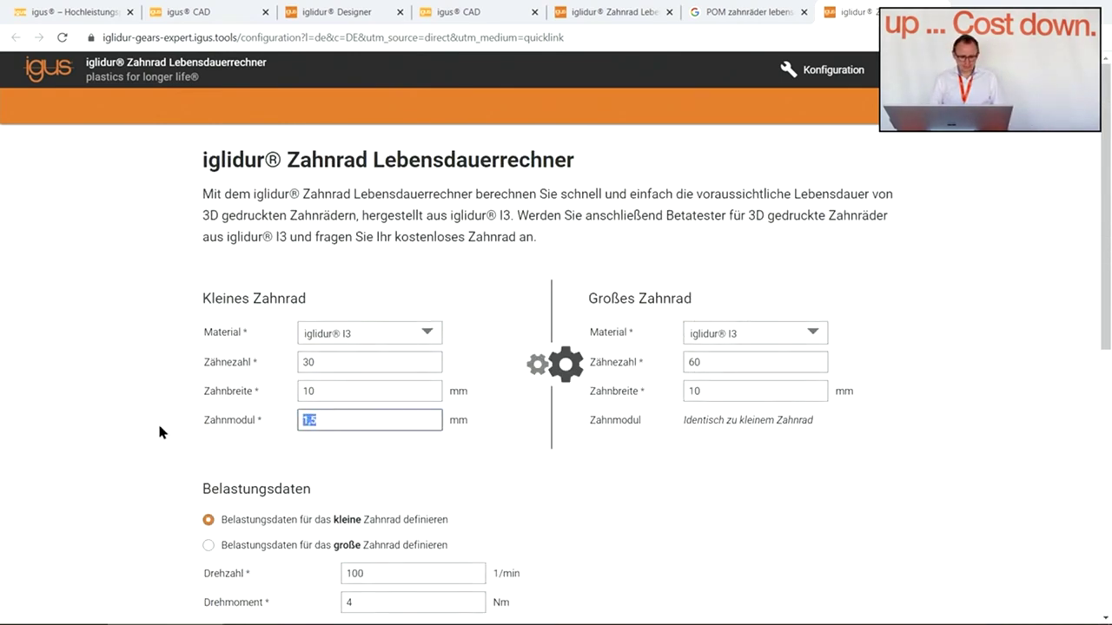
pyautogui.write('1')
# - Set the tooth width of both gears to 14 mm and recalculate the lifetime
pyautogui.moveTo(374, 391); pyautogui.dragTo(257, 392)
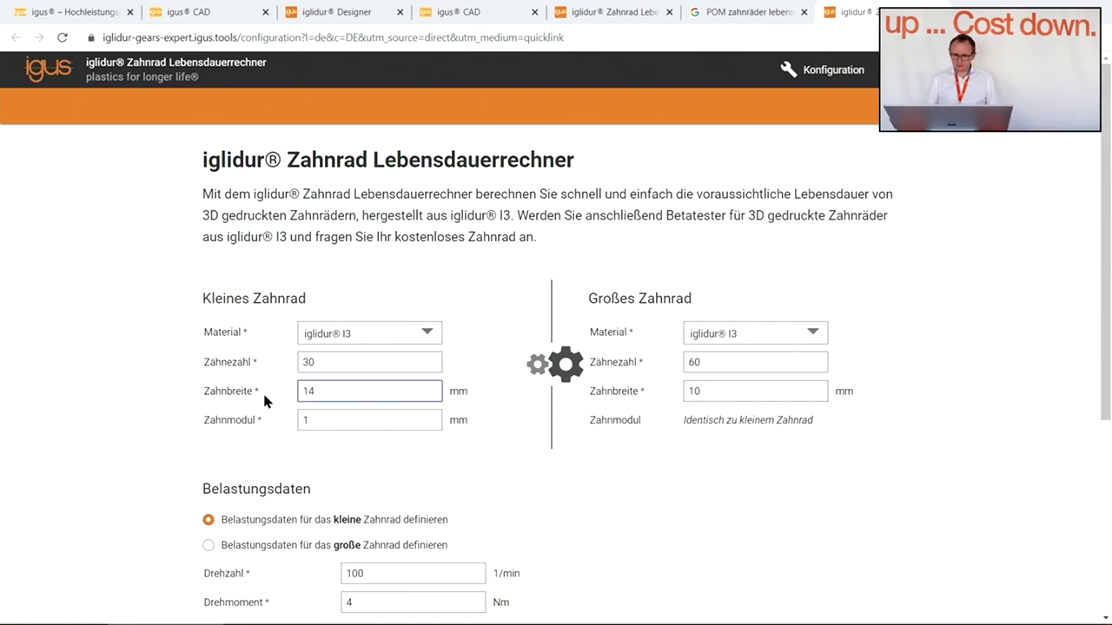
pyautogui.moveTo(709, 389); pyautogui.dragTo(627, 395)
pyautogui.write('14')
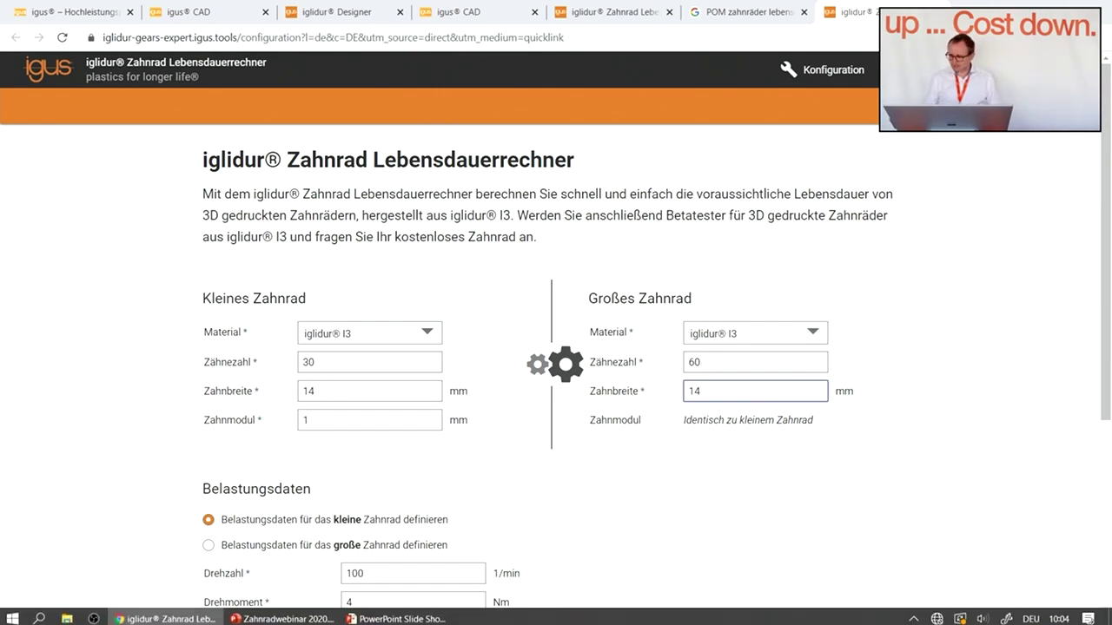
pyautogui.scroll(-4, 700, 498)
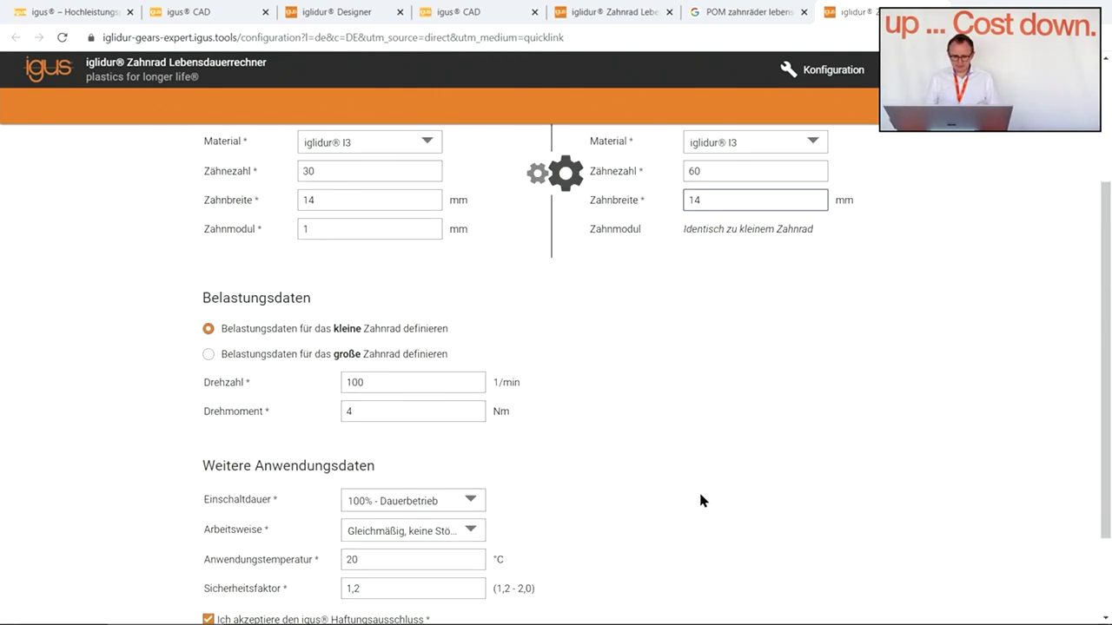
pyautogui.click(317, 539)
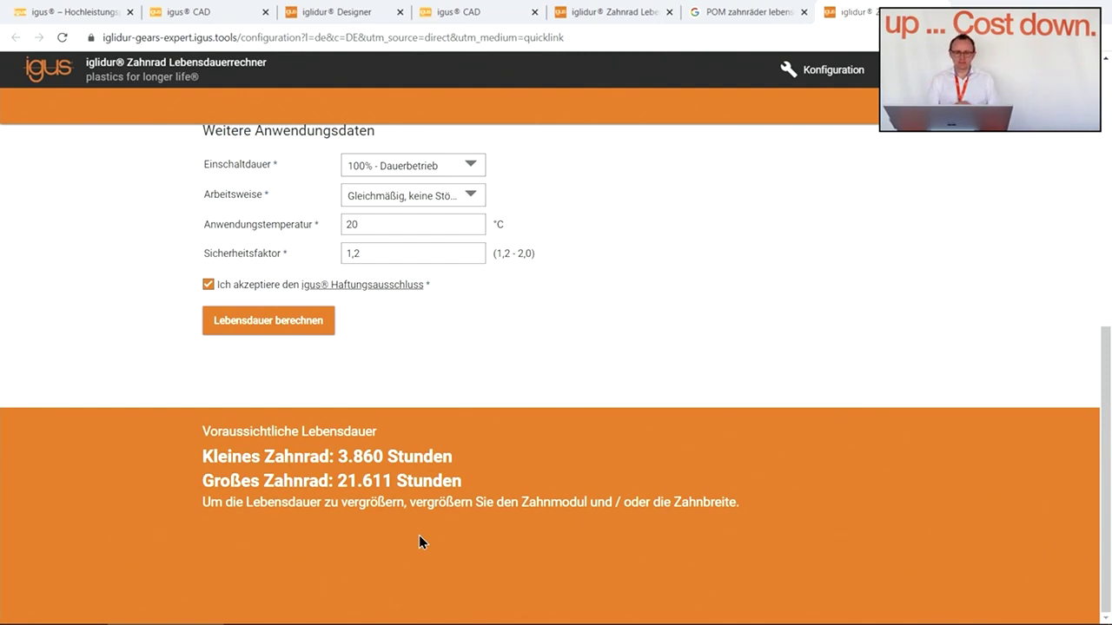
pyautogui.scroll(6, 424, 531)
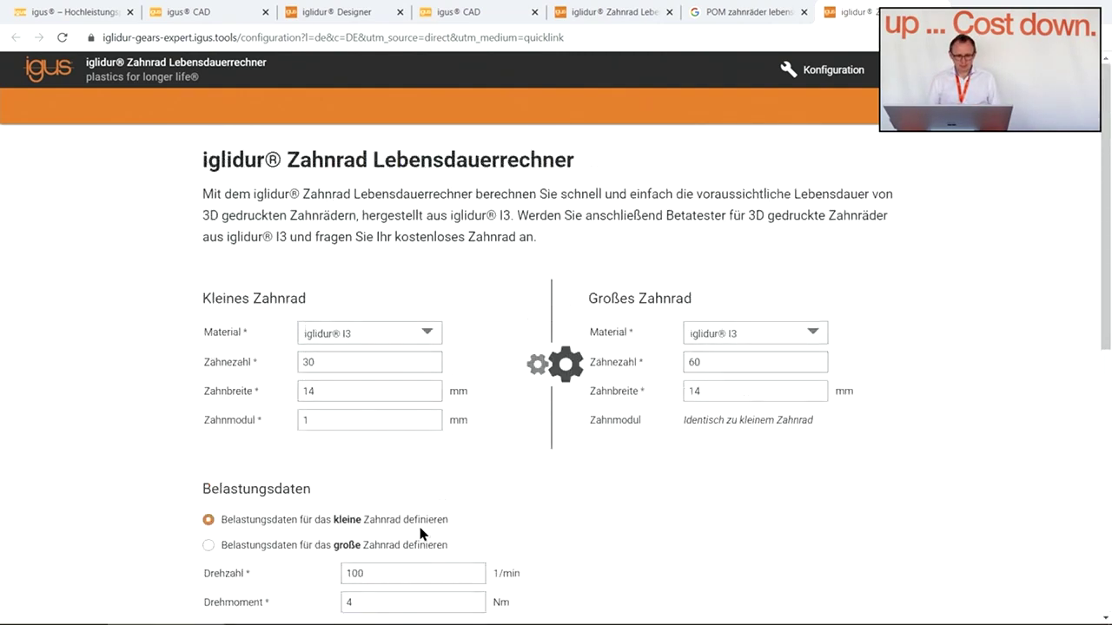
pyautogui.scroll(-6, 661, 509)
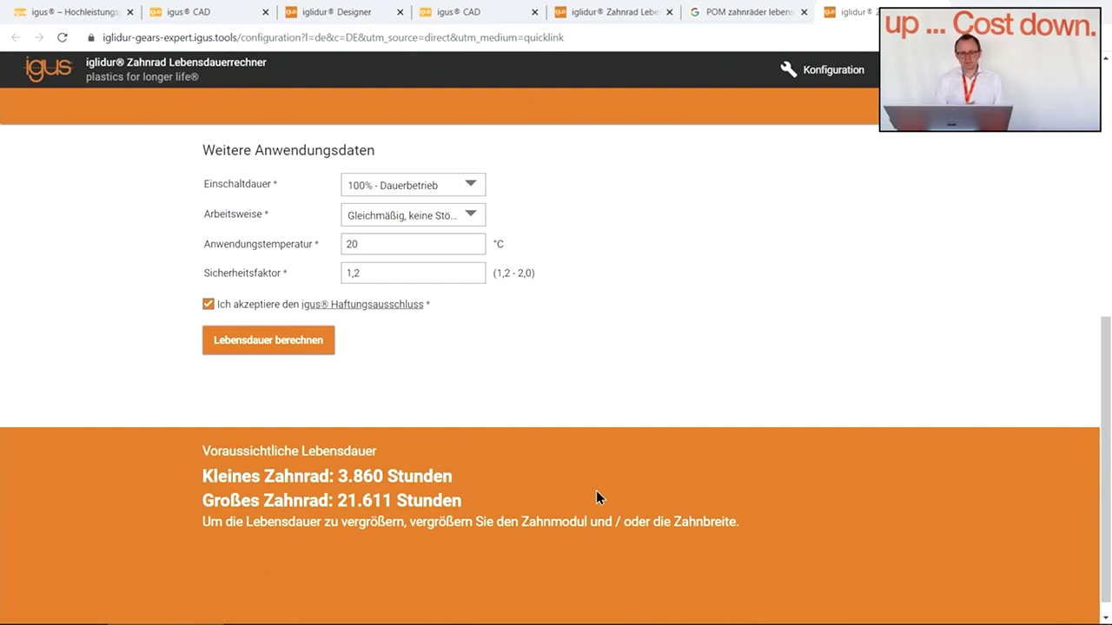
pyautogui.scroll(6, 590, 486)
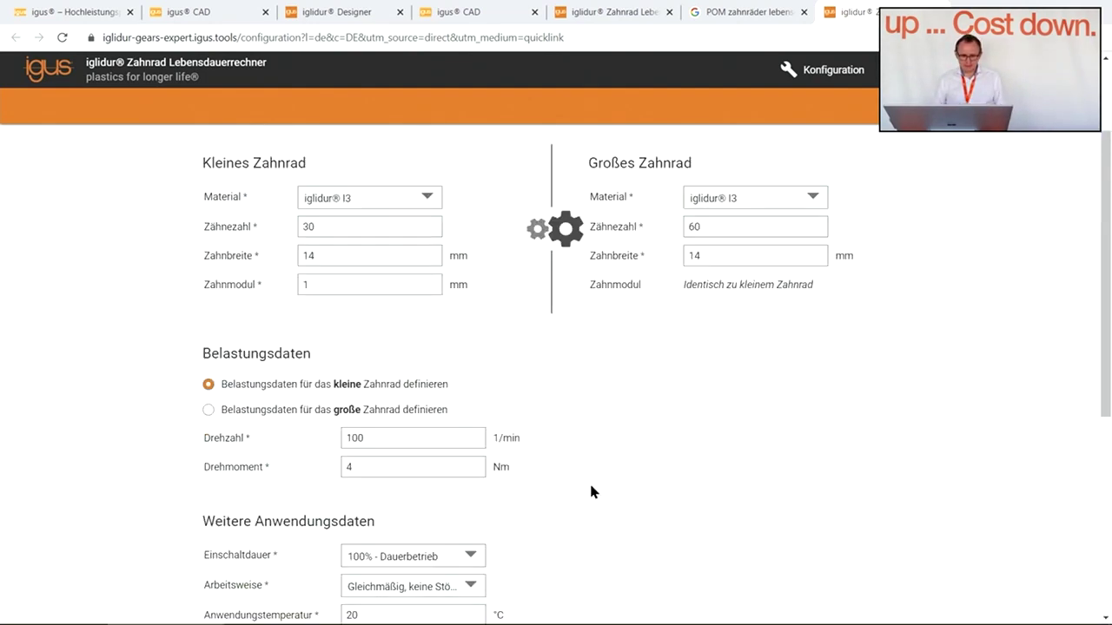
# - Switch to the PowerPoint slide show and advance to the Zahnrad-Lebensdauerrechner slide
pyautogui.click(282, 619)
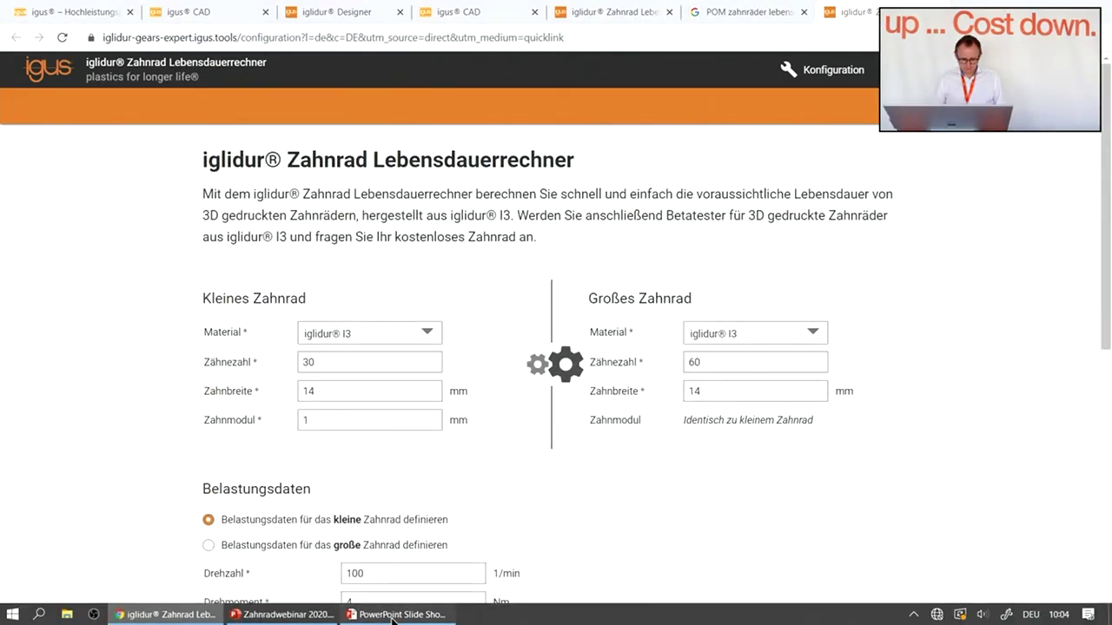
pyautogui.press('Right')
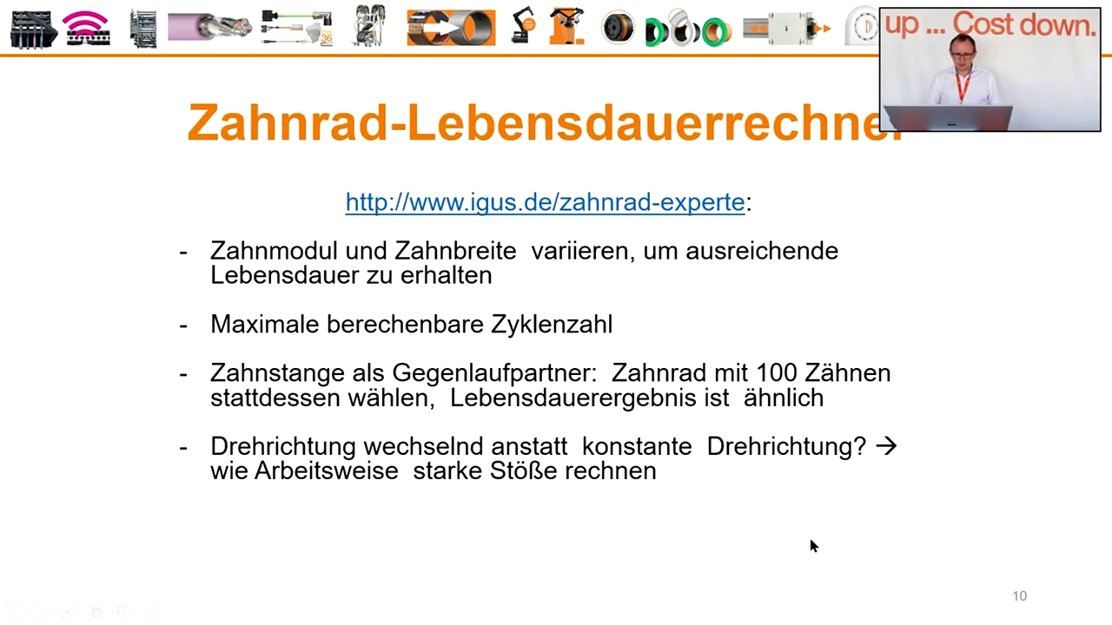